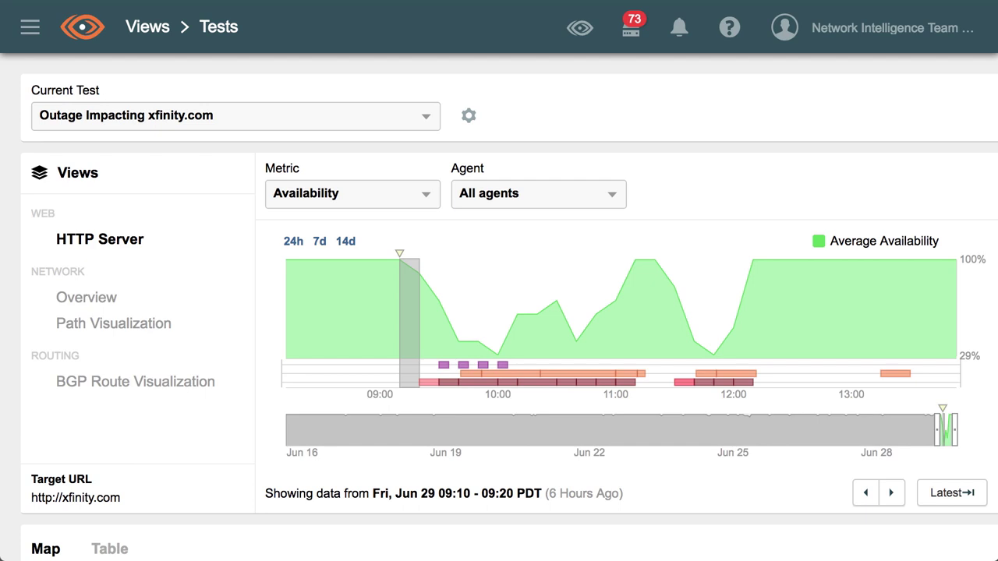
Step: Step the HTTP Server data forward from 09:10 through to the 10:20–10:30 interval
mouse_move(421, 309)
scroll(256, 515, "down", 10)
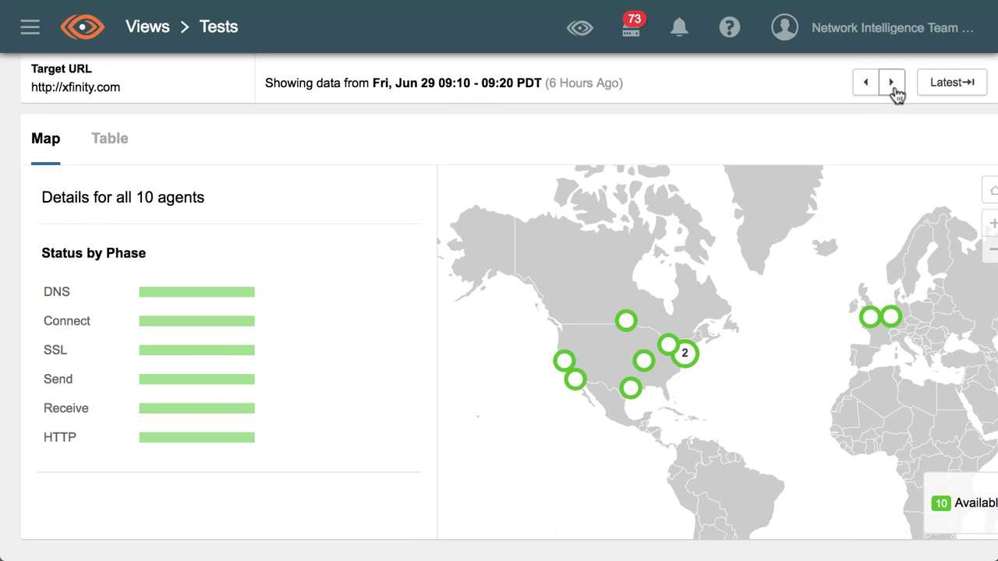
left_click(892, 86)
left_click(892, 84)
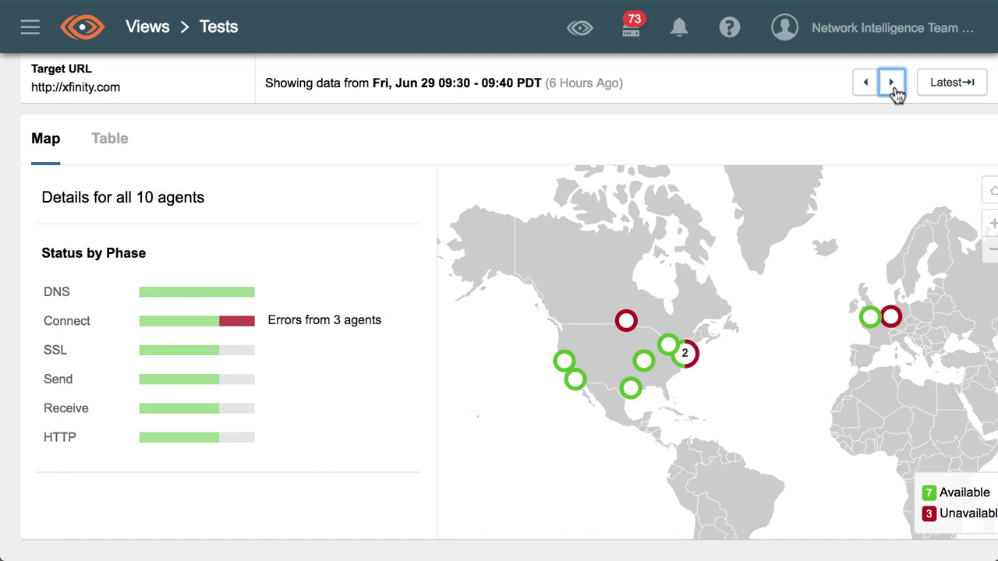
left_click(892, 83)
left_click(892, 82)
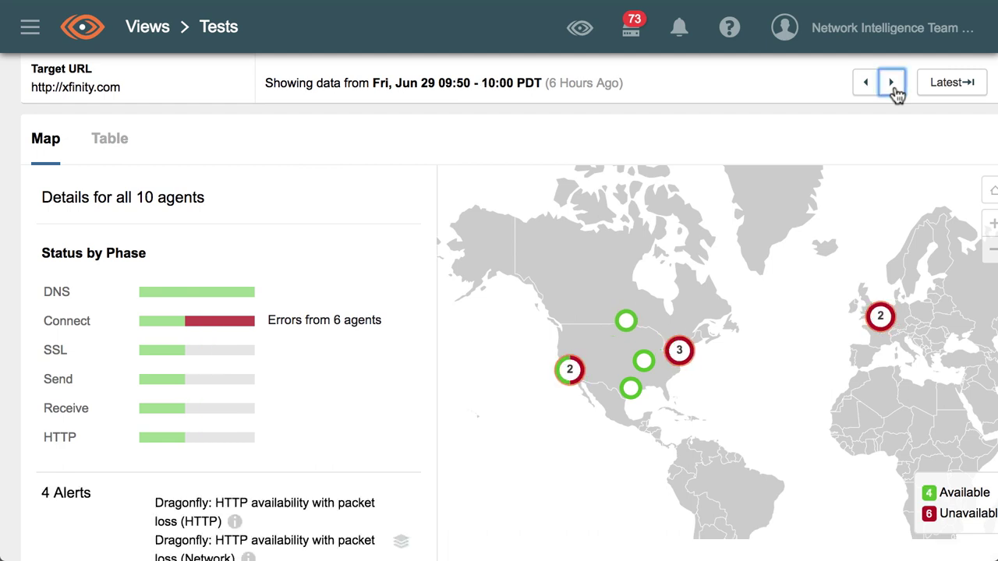
left_click(892, 83)
left_click(892, 82)
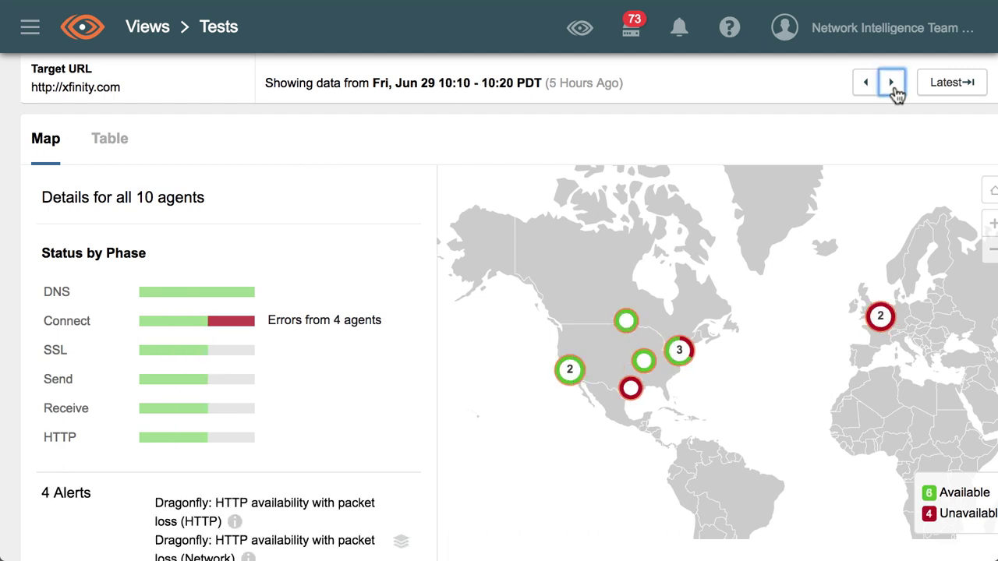
left_click(892, 82)
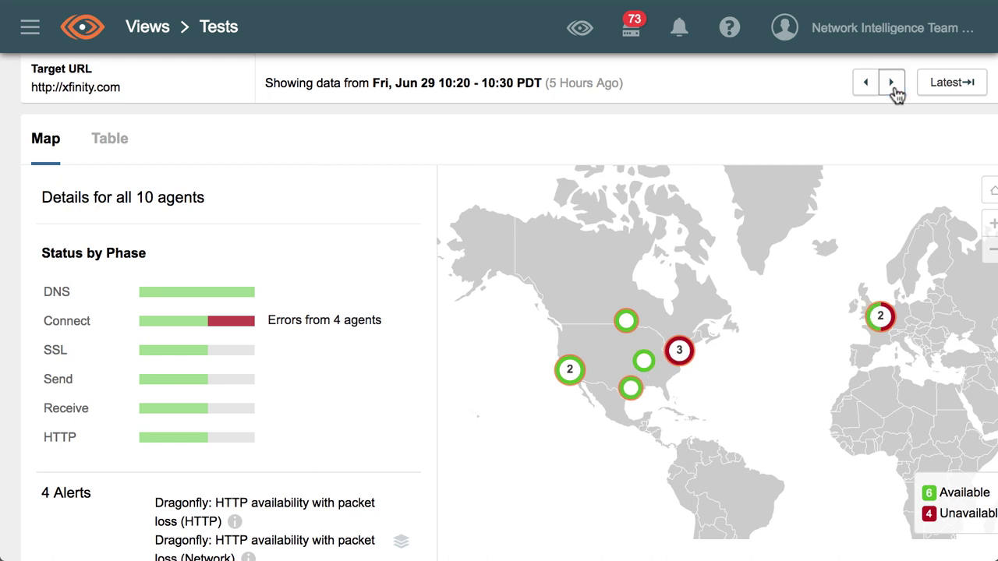
Step: Advance to 10:40–10:50 PDT, where 6 of 10 agents show Connect errors
left_click(892, 83)
left_click(892, 82)
scroll(754, 238, "down", 1)
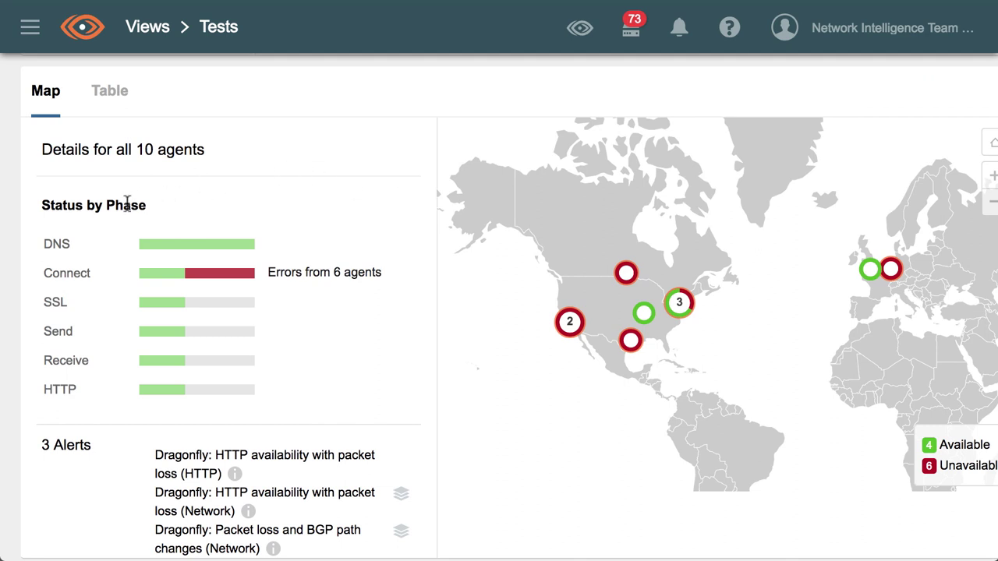
scroll(87, 290, "up", 3)
scroll(87, 290, "up", 1)
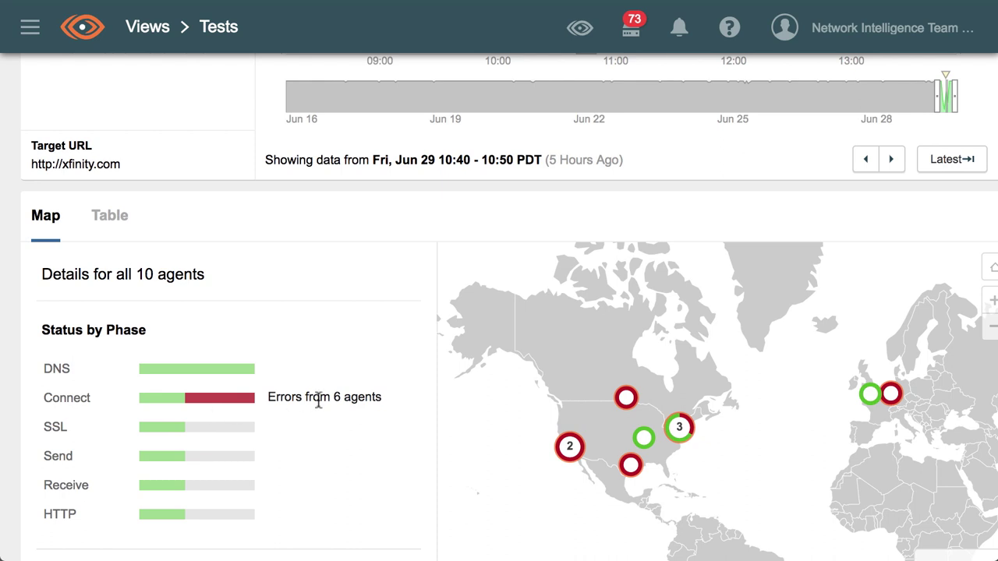
scroll(318, 400, "up", 5)
scroll(318, 401, "up", 1)
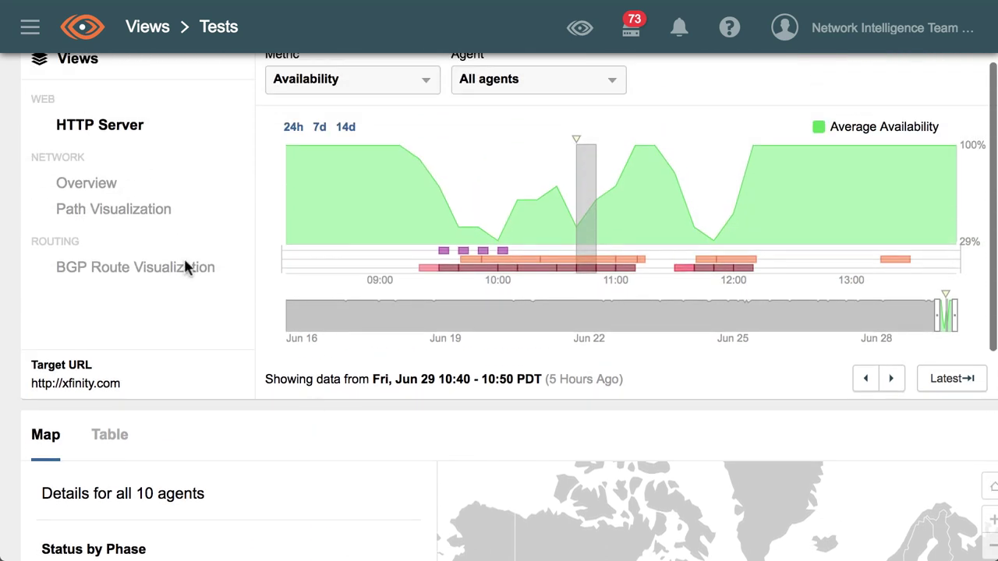
Step: Show the test's Path Visualization for 10:40–10:50 and inspect the lossy Comcast node
left_click(151, 219)
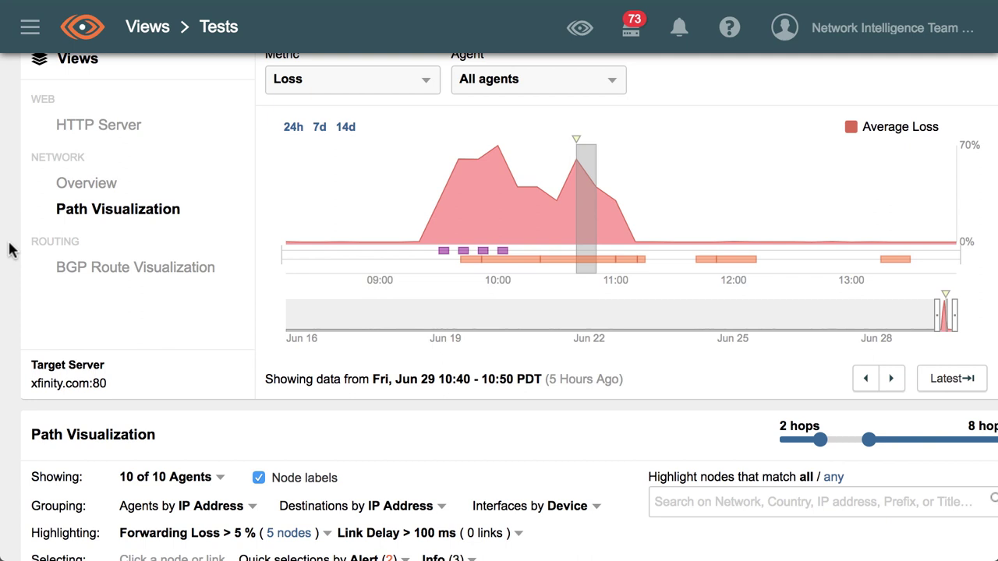
scroll(10, 250, "up", 1)
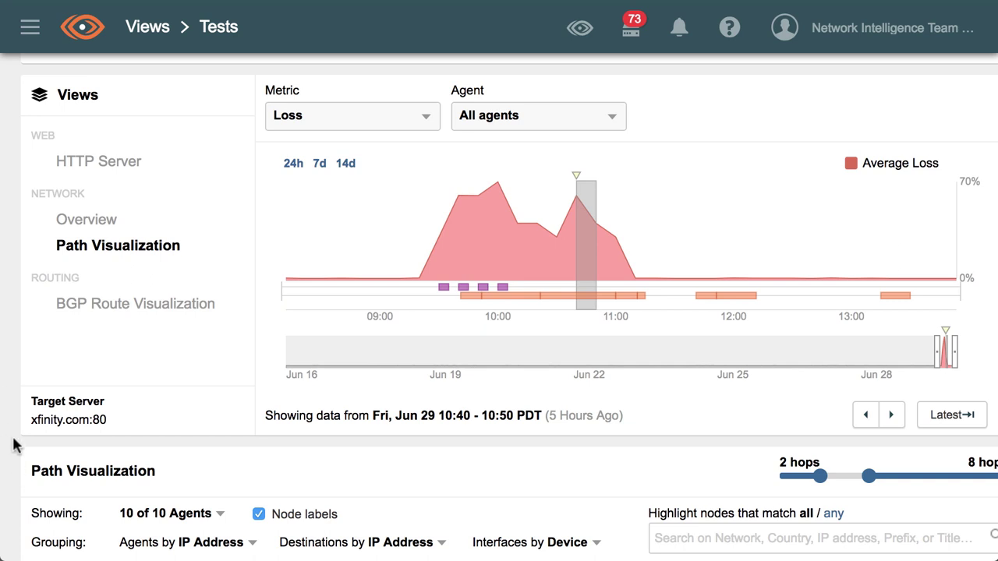
scroll(13, 445, "down", 6)
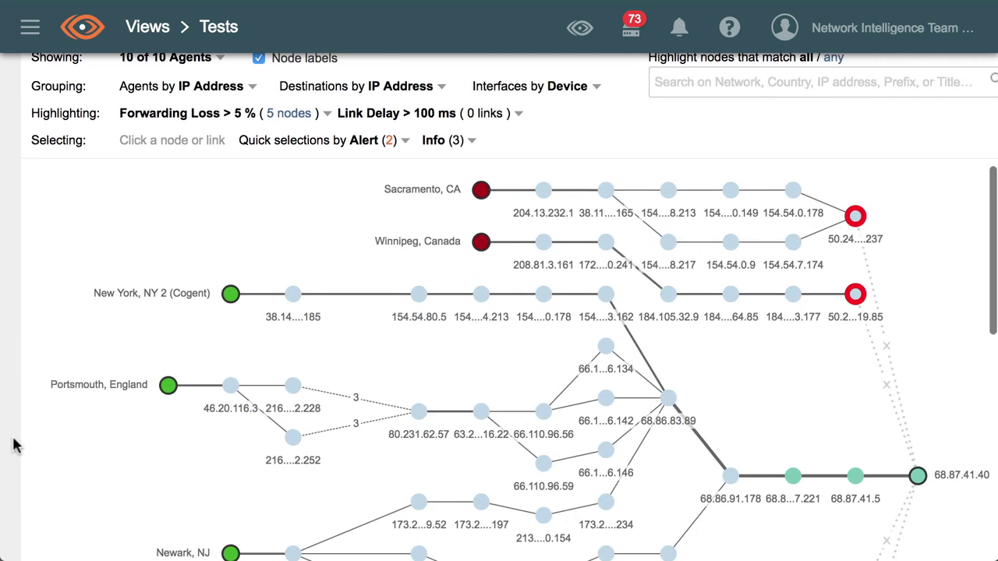
scroll(13, 446, "down", 1)
mouse_move(856, 173)
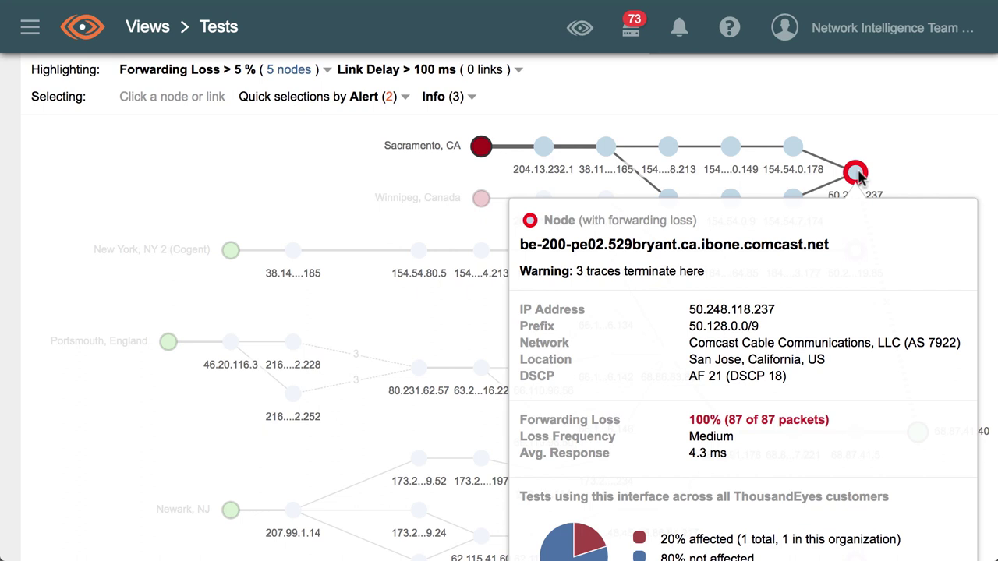
scroll(788, 238, "up", 3)
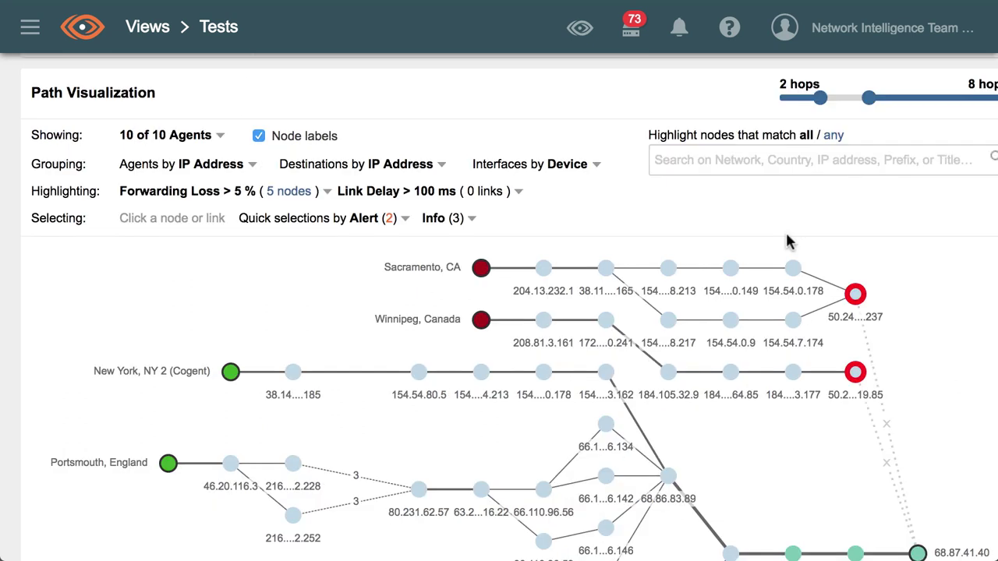
scroll(785, 242, "up", 10)
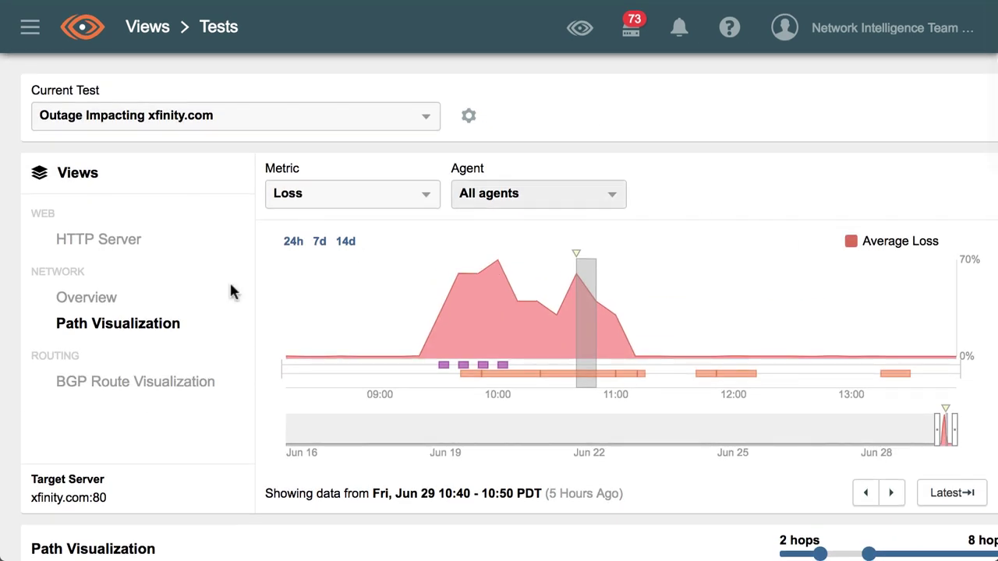
Step: Show BGP Route Visualization for prefix 68.87.32.0/20 at the 11:00–11:15 interval
left_click(105, 390)
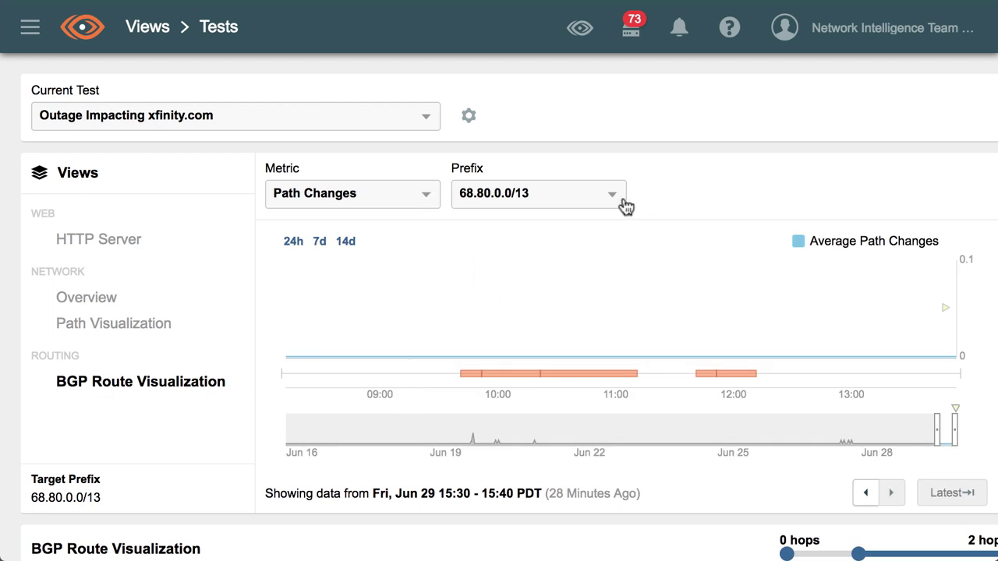
left_click(616, 202)
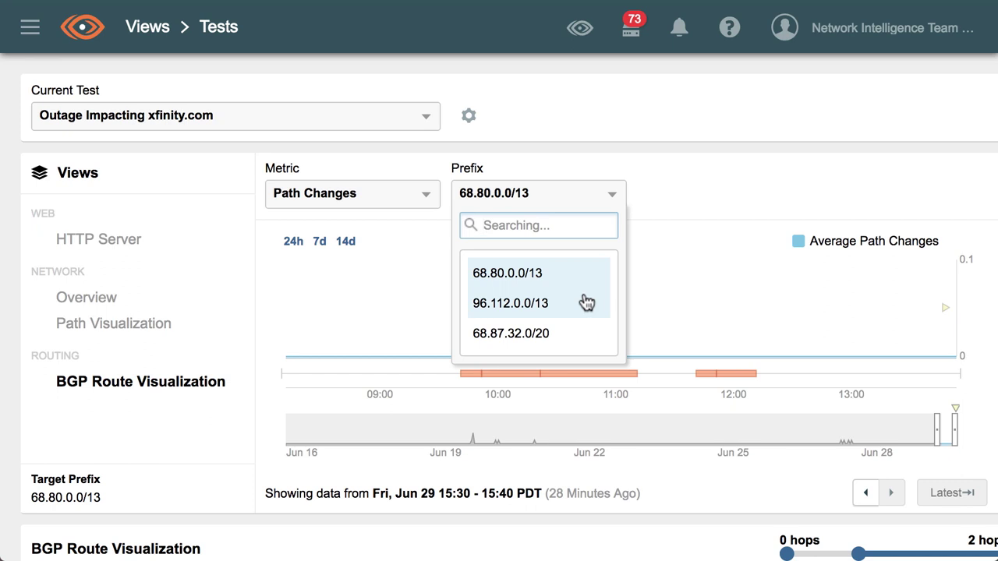
left_click(564, 345)
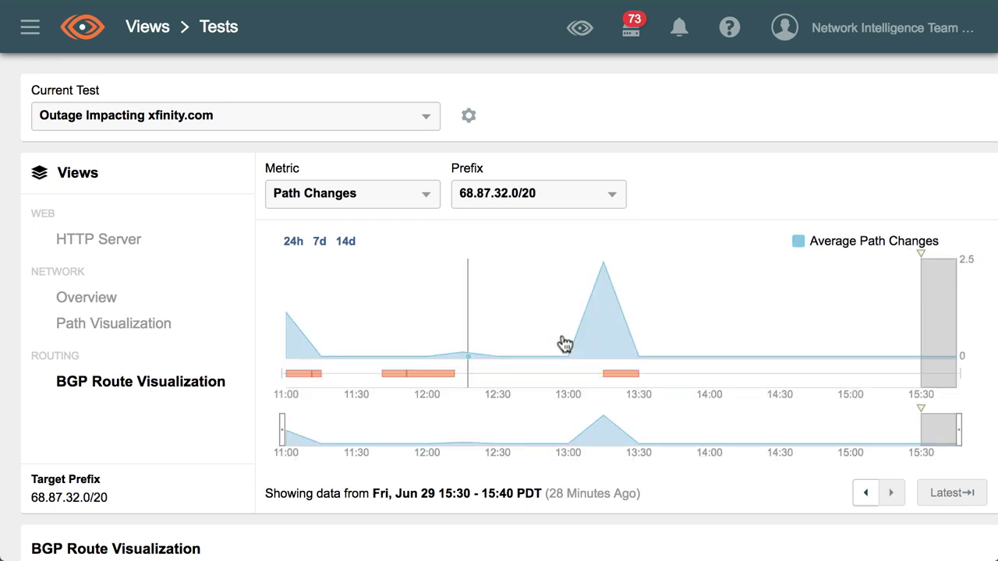
left_click(307, 343)
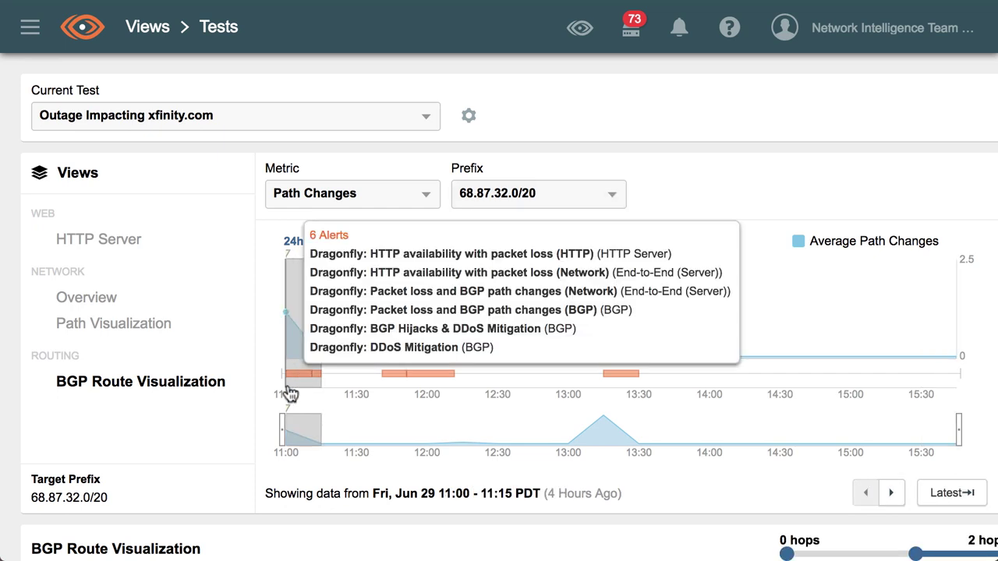
Step: Drag Comcast node AS 36733 up in the route graph, clear of AS 7922
scroll(281, 530, "down", 10)
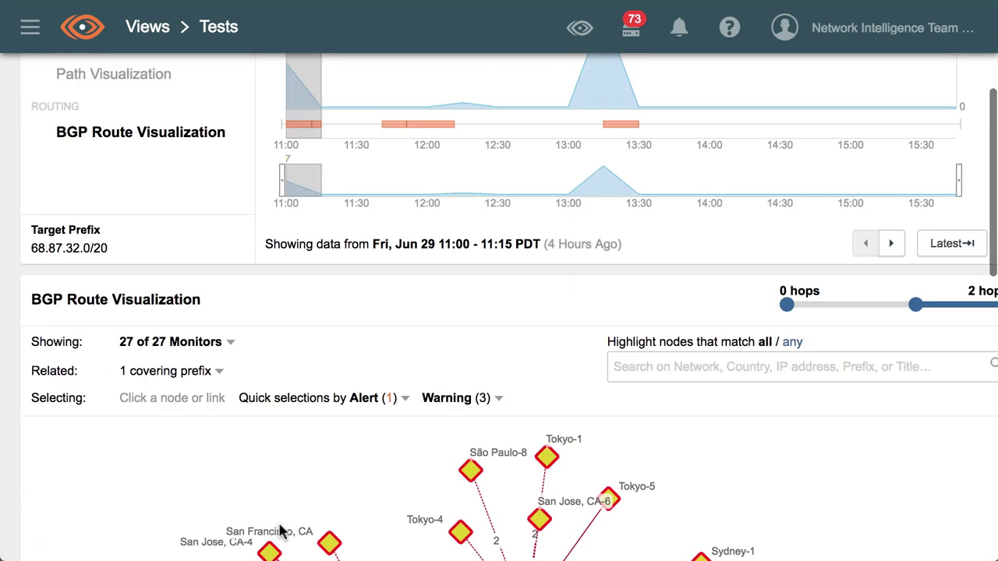
scroll(110, 422, "down", 2)
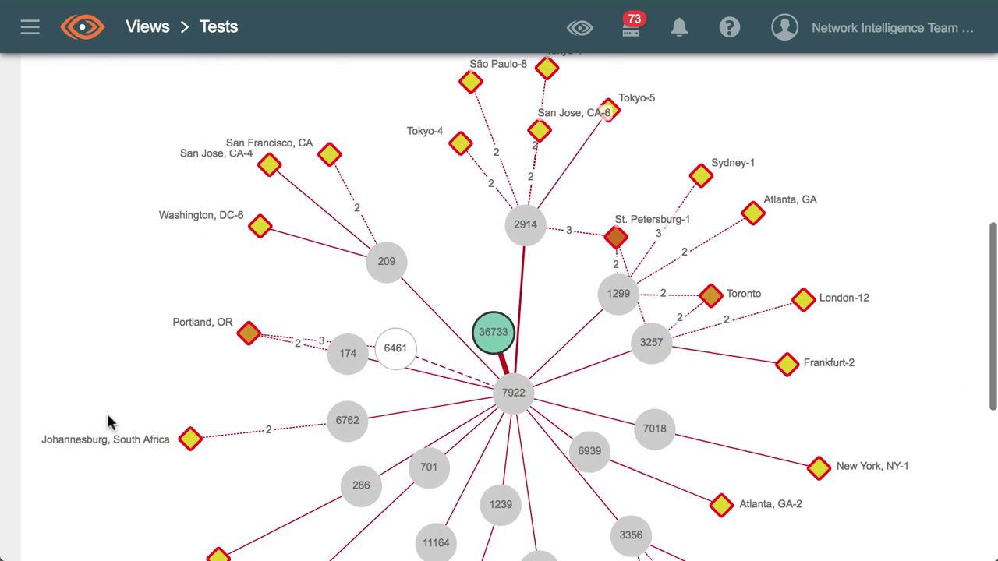
left_click_drag(490, 351, 477, 290)
mouse_move(475, 288)
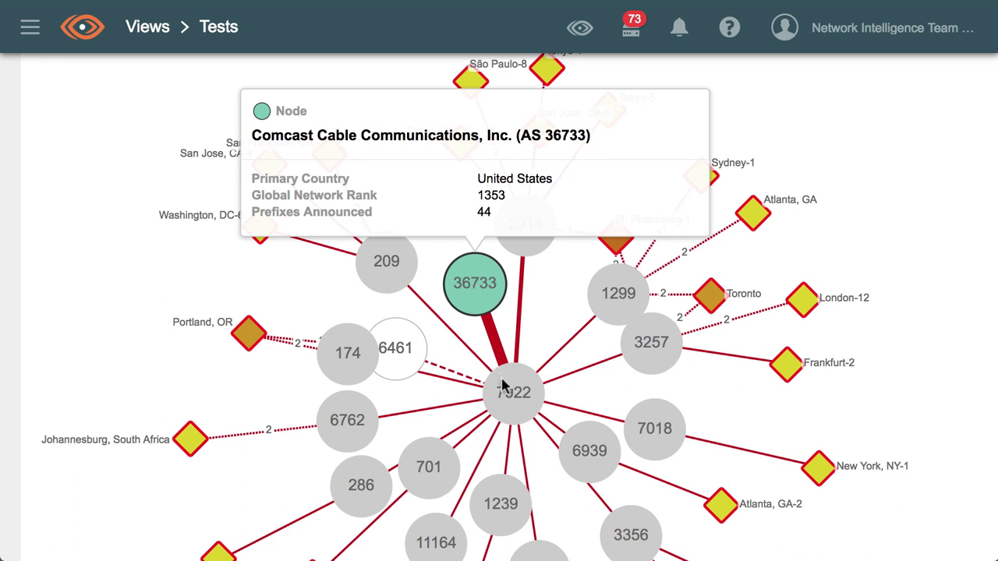
mouse_move(507, 398)
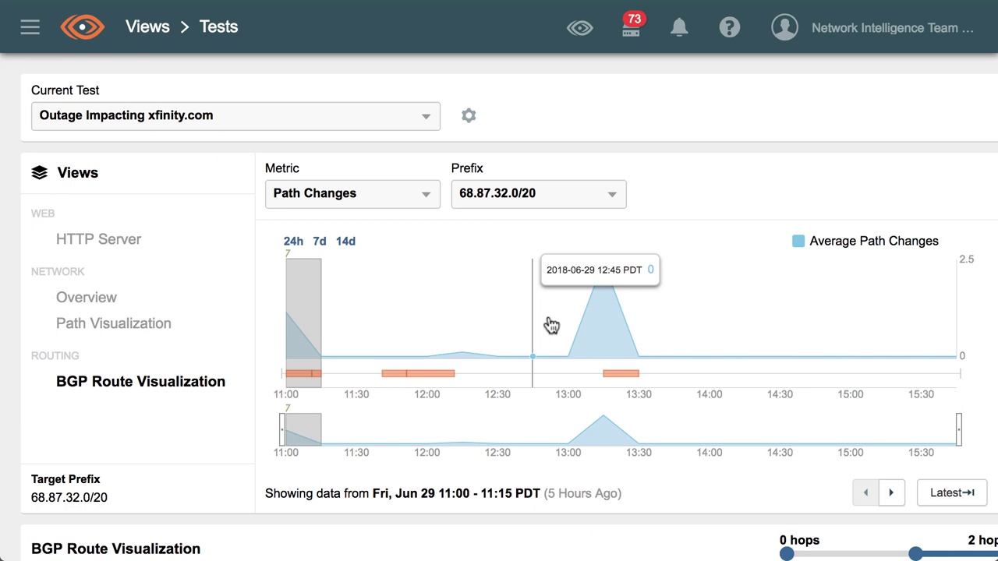
Step: Select the 13:15–13:30 path-change spike, then return to the HTTP Server availability view
left_click(620, 333)
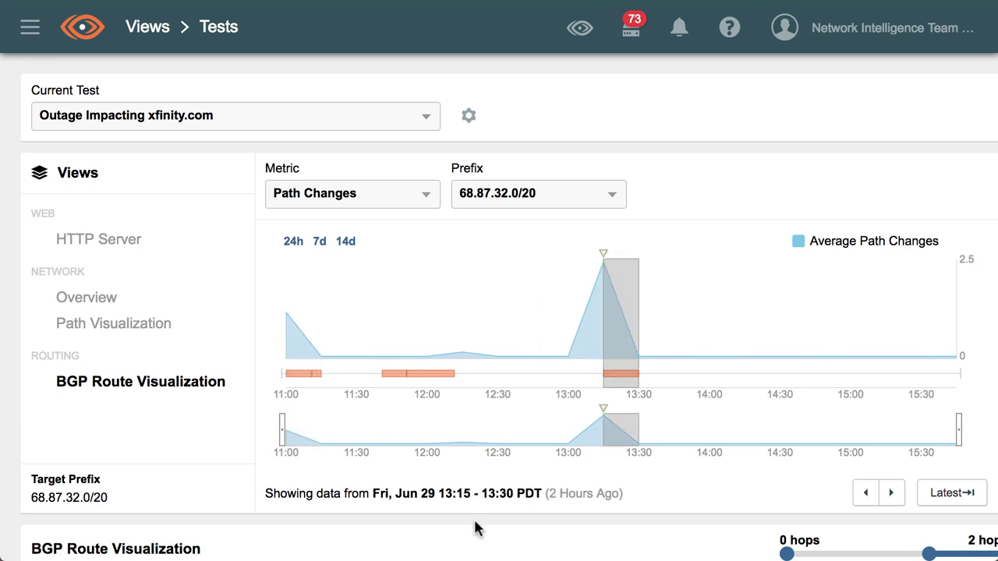
scroll(476, 529, "down", 8)
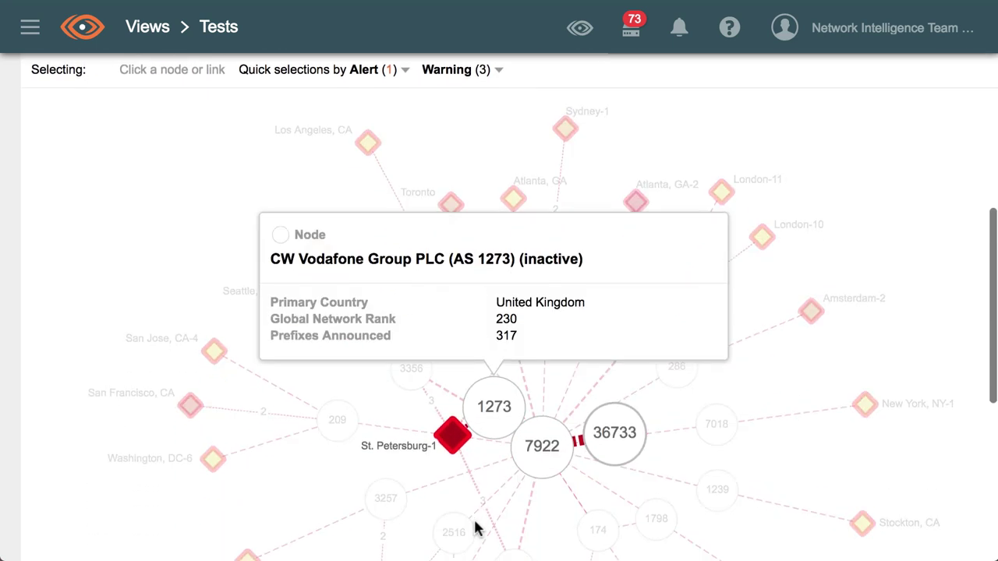
mouse_move(490, 506)
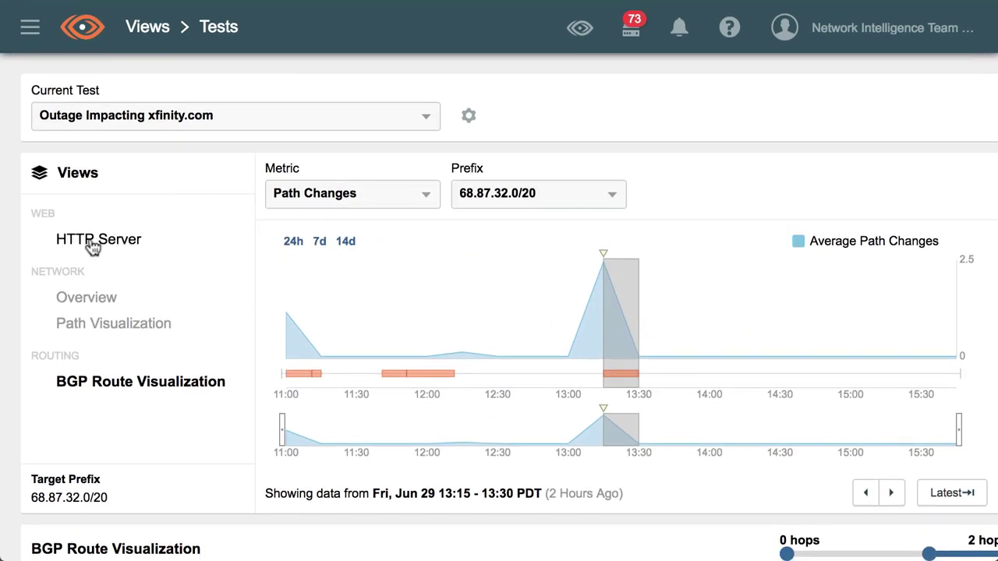
left_click(92, 244)
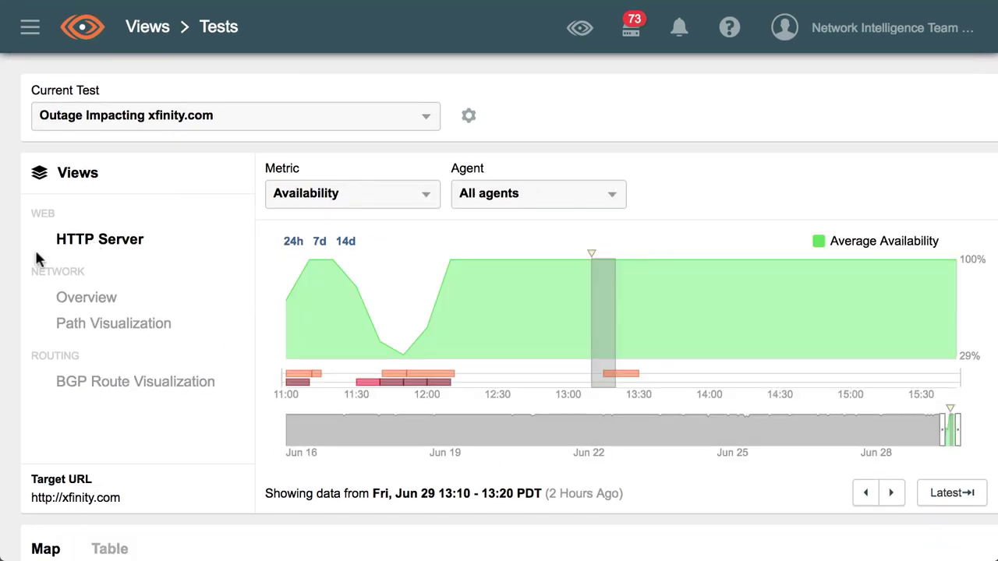